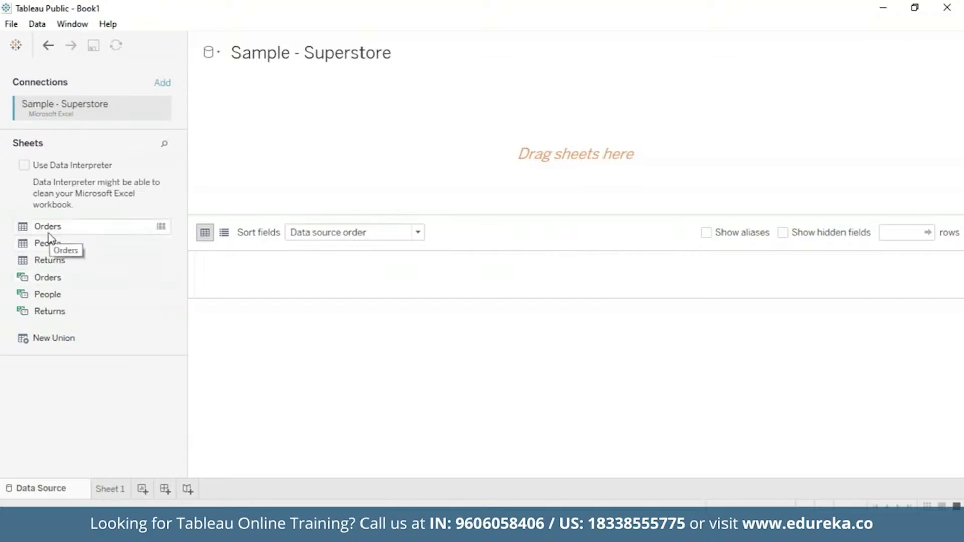
Add the Orders and Returns tables and left-join Returns to Orders on Order ID.
{"action": "left_click_drag", "start_coordinate": [48, 231], "coordinate": [502, 134]}
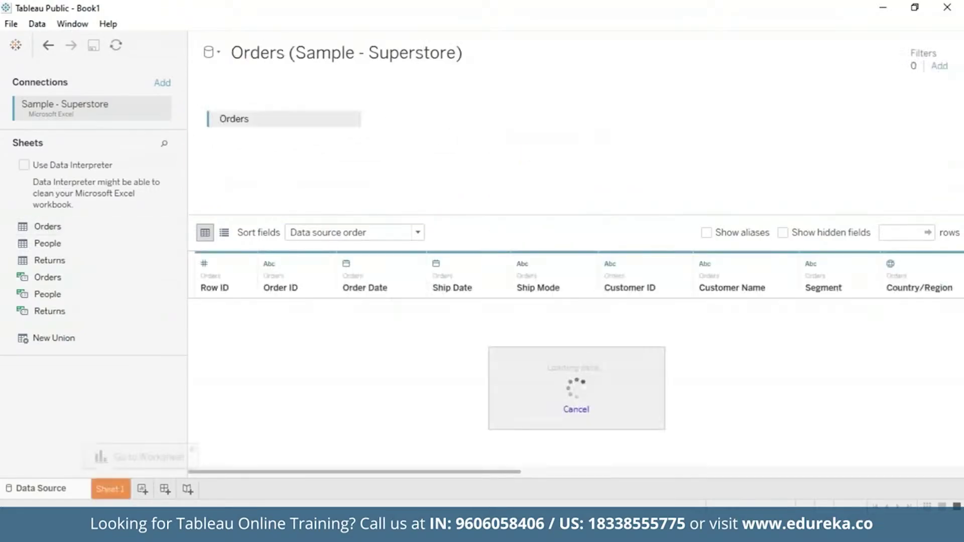
{"action": "left_click_drag", "start_coordinate": [46, 267], "coordinate": [227, 108]}
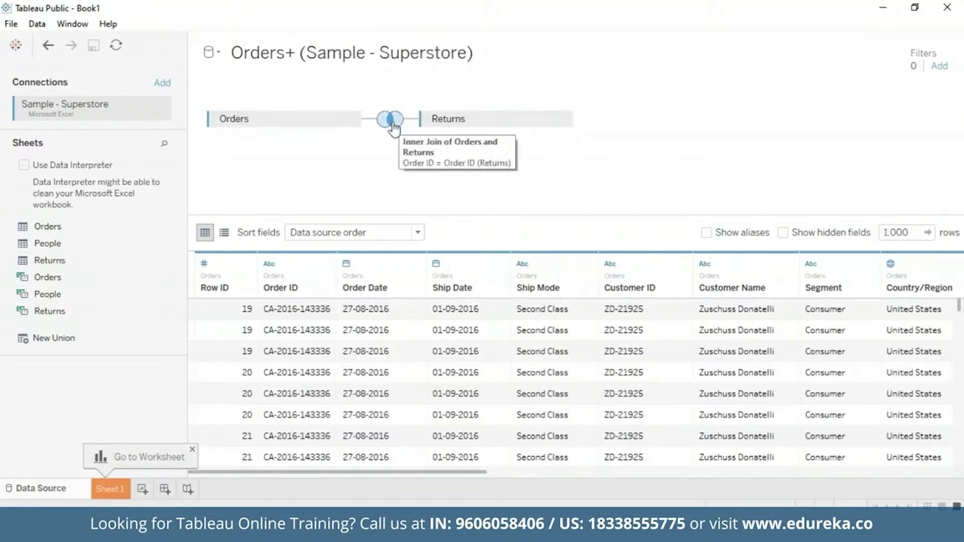
{"action": "left_click", "coordinate": [393, 124]}
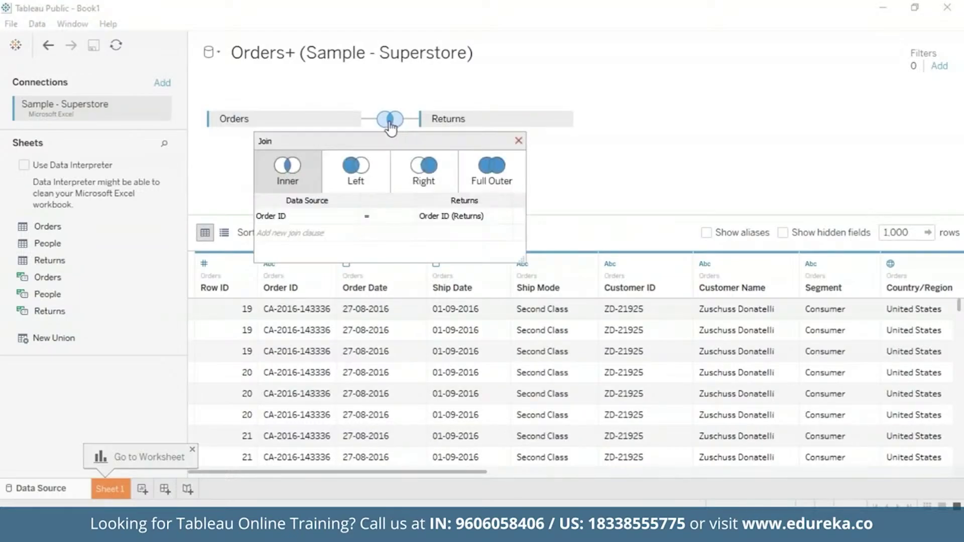
{"action": "left_click", "coordinate": [376, 185]}
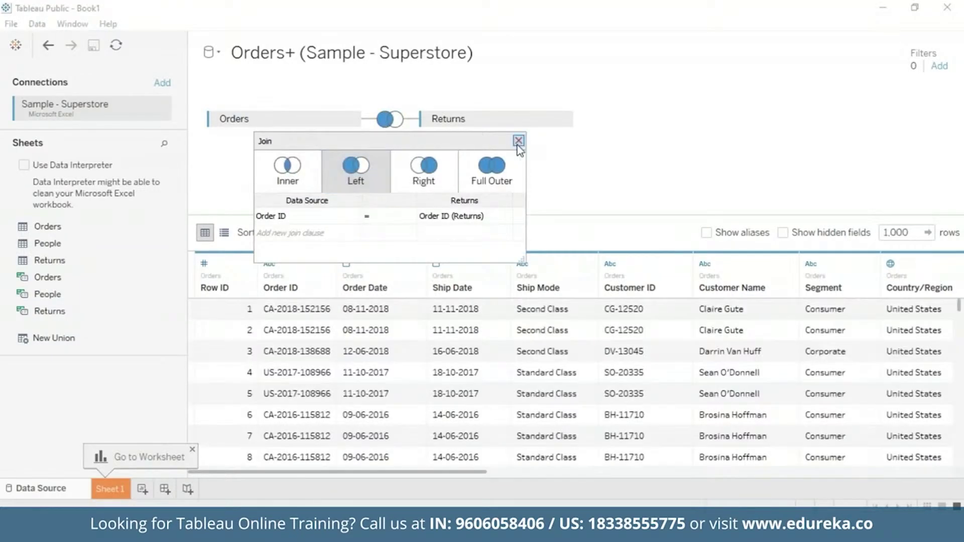
{"action": "left_click", "coordinate": [518, 141]}
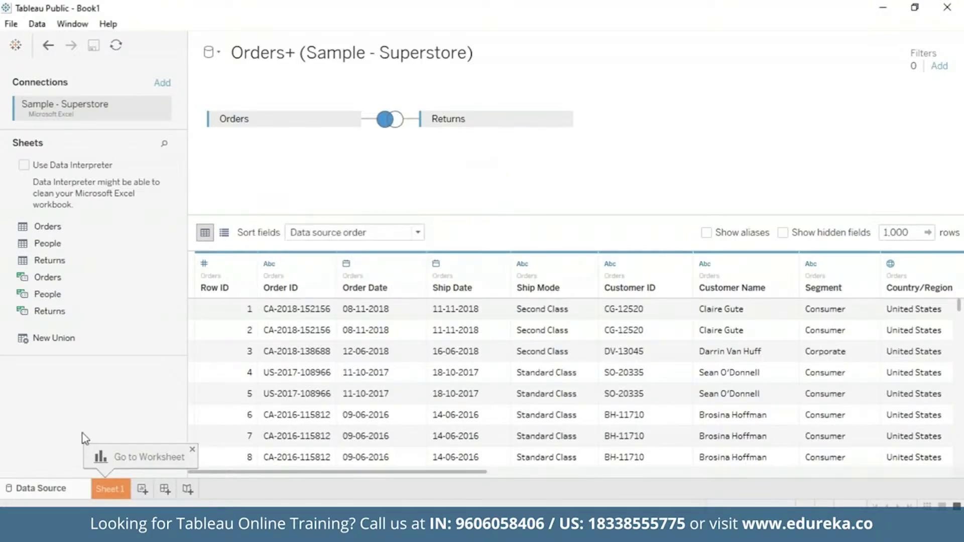
On Sheet 1, start a new calculated field named Returns.
{"action": "left_click", "coordinate": [111, 491]}
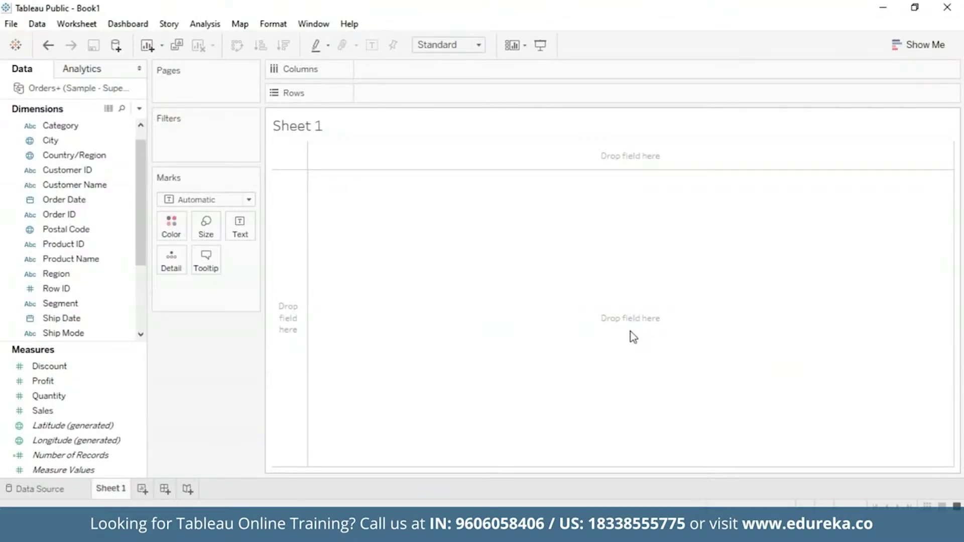
{"action": "left_click", "coordinate": [206, 27]}
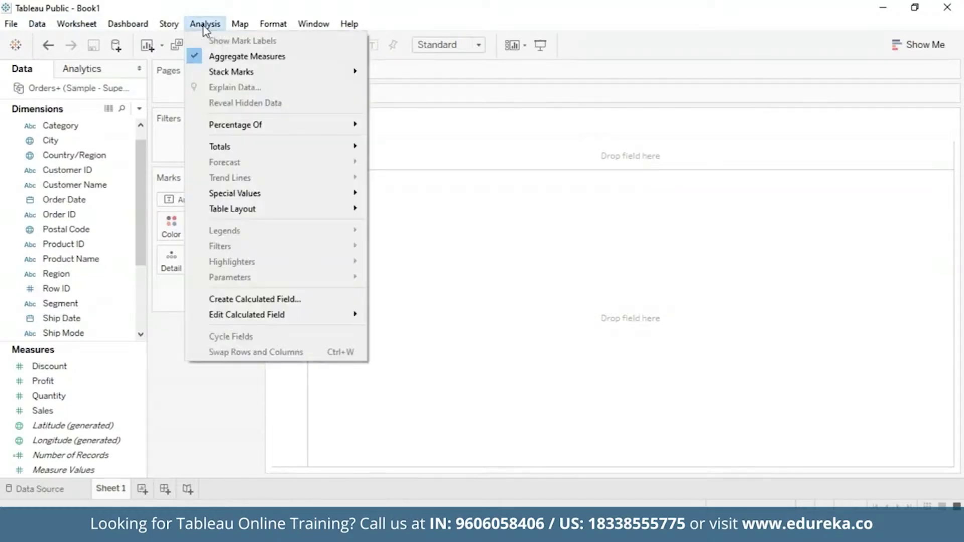
{"action": "left_click", "coordinate": [242, 300]}
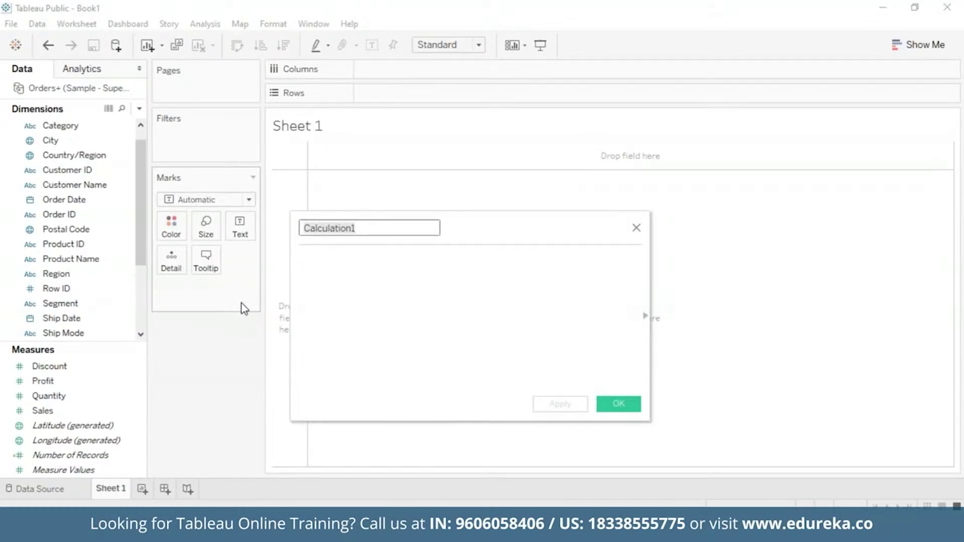
{"action": "key", "text": "BackSpace"}
{"action": "type", "text": "Returns"}
Enter the formula COUNT([Returned] = "Yes") and save the Returns calculation.
{"action": "left_click", "coordinate": [367, 291]}
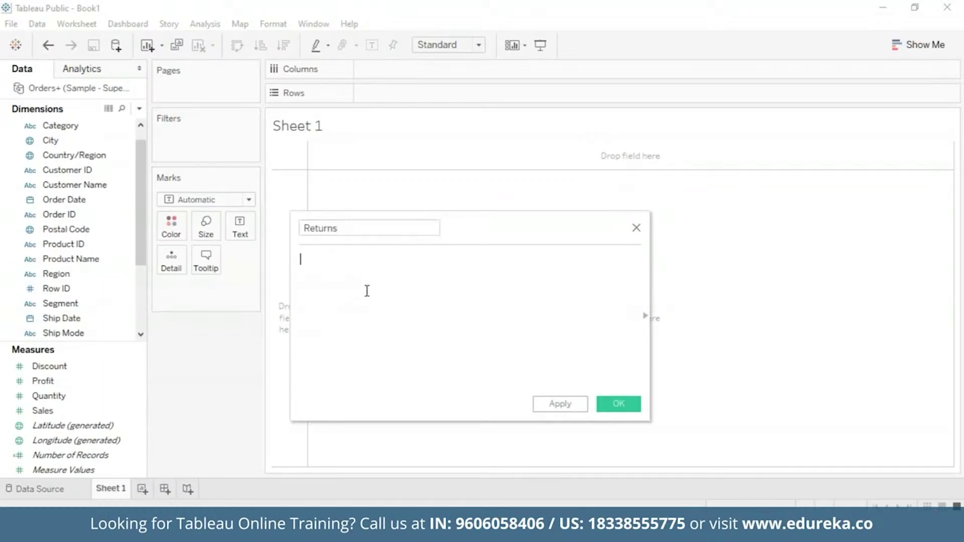
{"action": "type", "text": "Cou"}
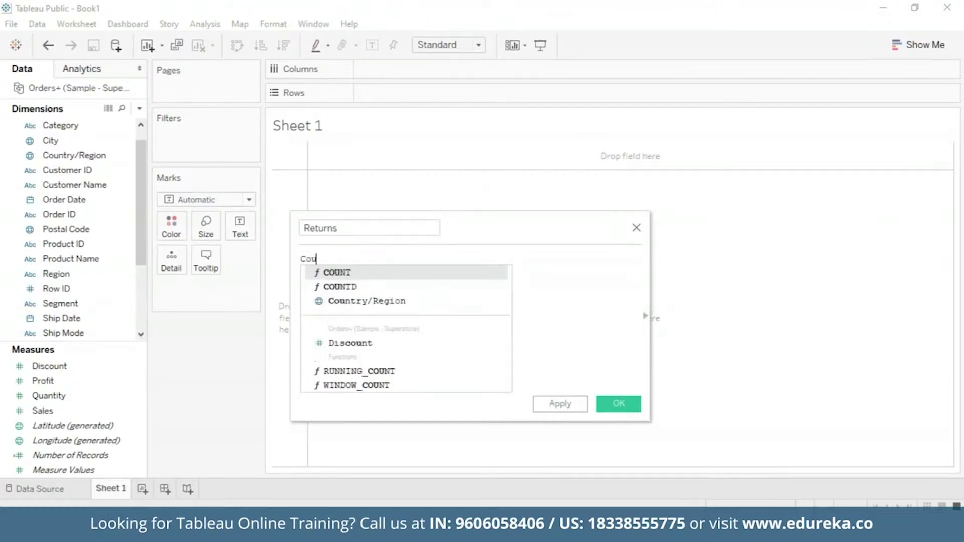
{"action": "double_click", "coordinate": [358, 273]}
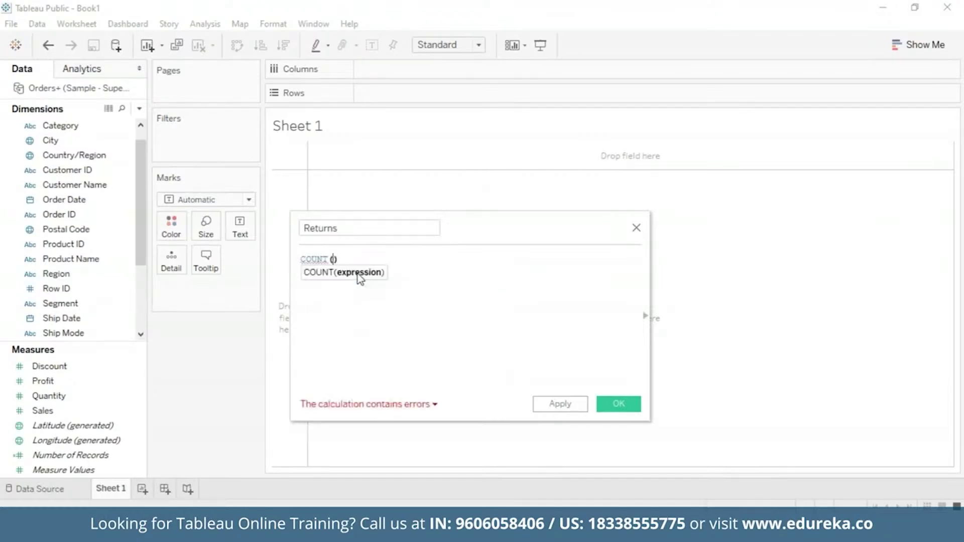
{"action": "type", "text": "ret"}
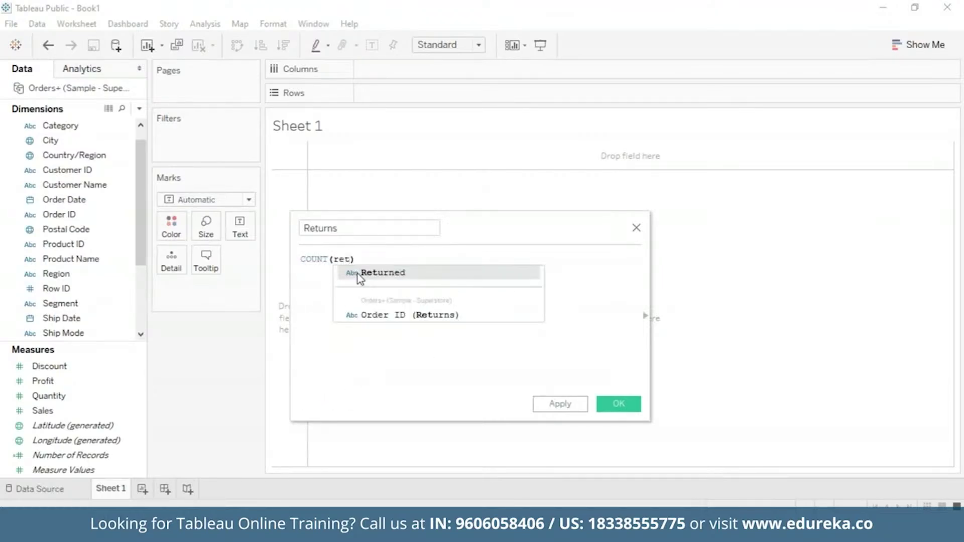
{"action": "type", "text": "u"}
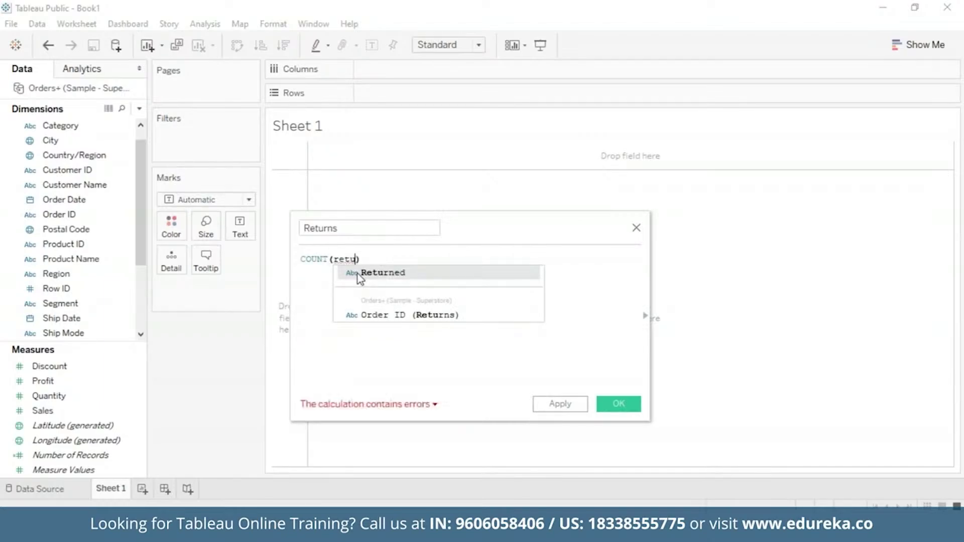
{"action": "left_click", "coordinate": [384, 274]}
{"action": "type", "text": "= \"Yes"}
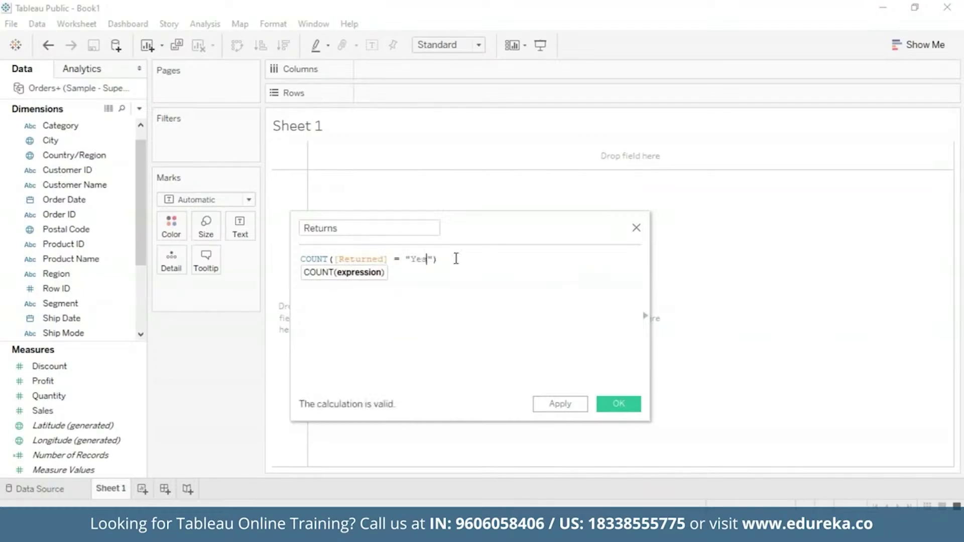
{"action": "left_click", "coordinate": [454, 259]}
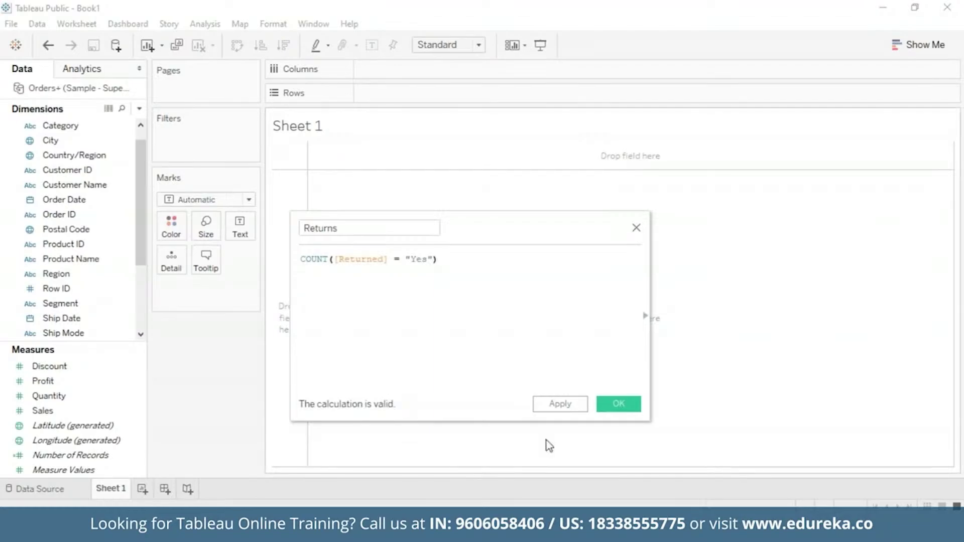
{"action": "left_click", "coordinate": [572, 405]}
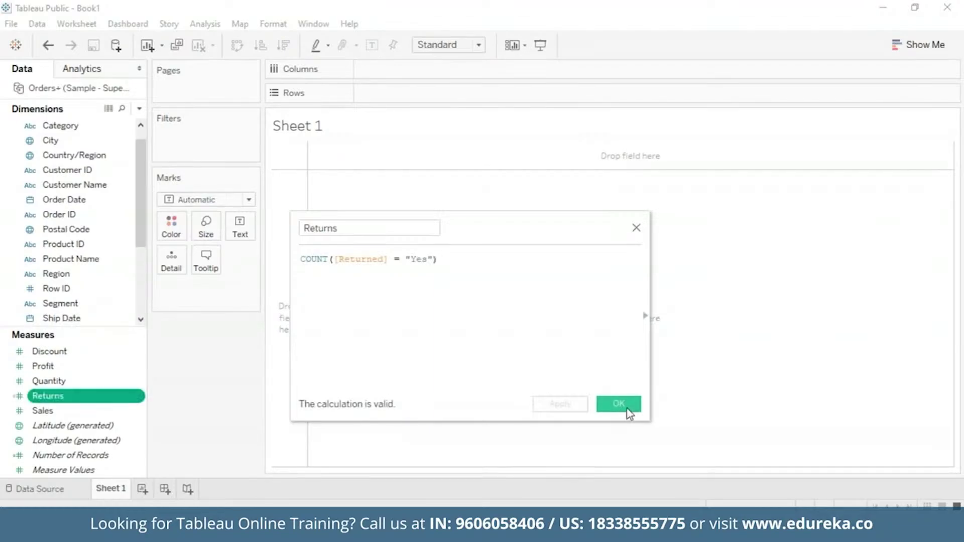
{"action": "left_click", "coordinate": [627, 409]}
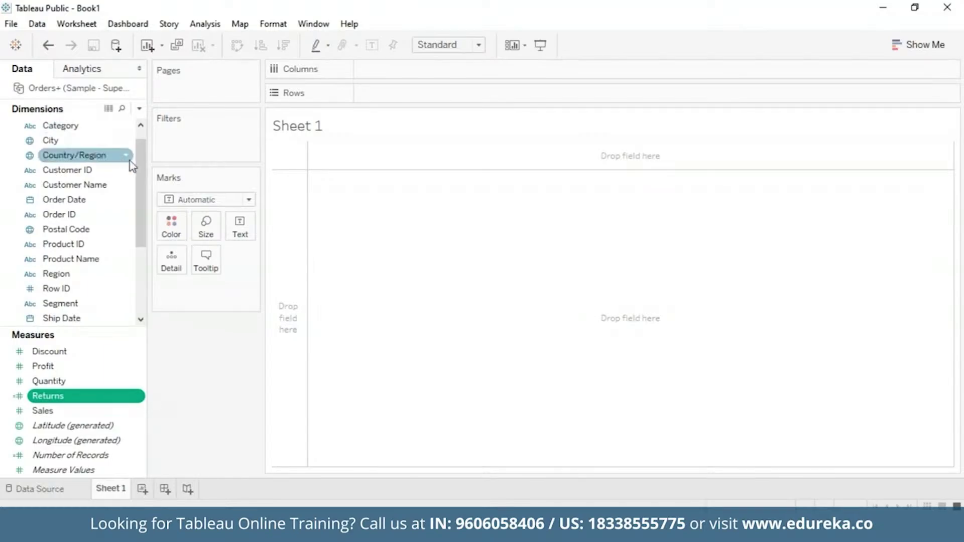
Plot Returns bars per Sub-Category on Columns and sort them descending.
{"action": "left_click_drag", "start_coordinate": [144, 157], "coordinate": [146, 208]}
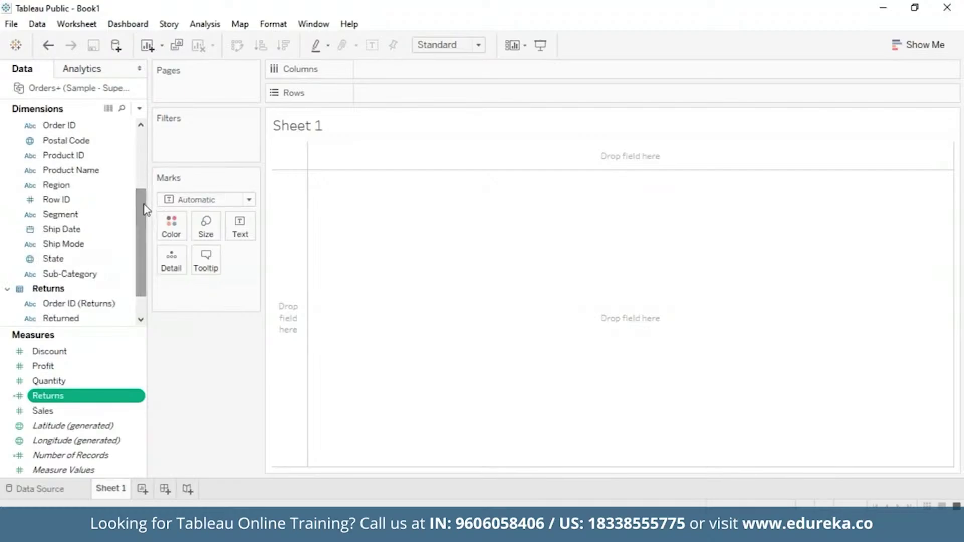
{"action": "left_click_drag", "start_coordinate": [82, 274], "coordinate": [421, 71]}
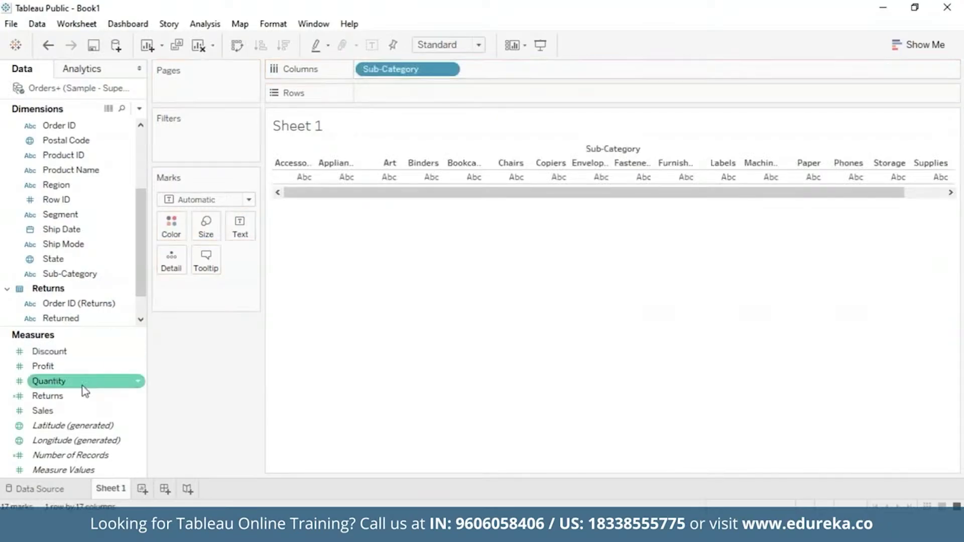
{"action": "left_click_drag", "start_coordinate": [80, 396], "coordinate": [416, 91]}
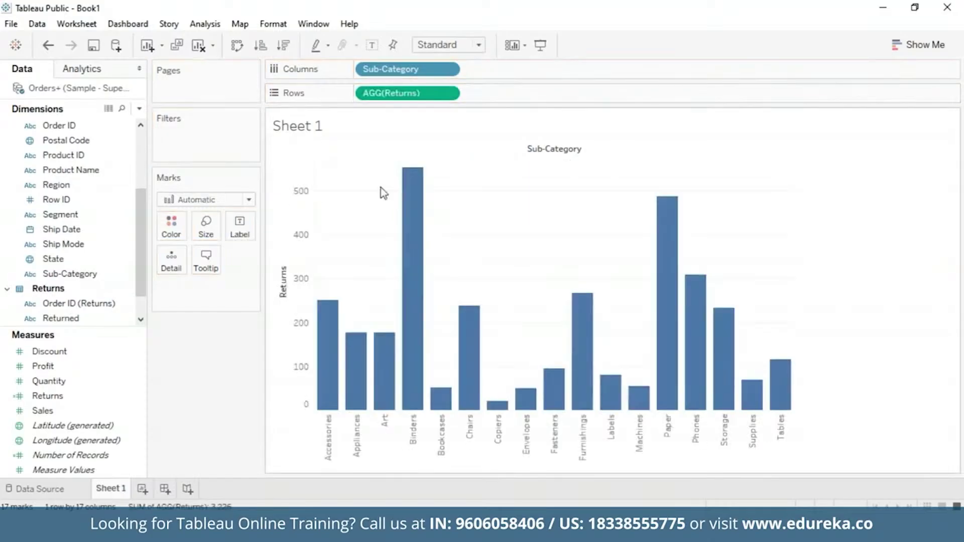
{"action": "left_click", "coordinate": [286, 46]}
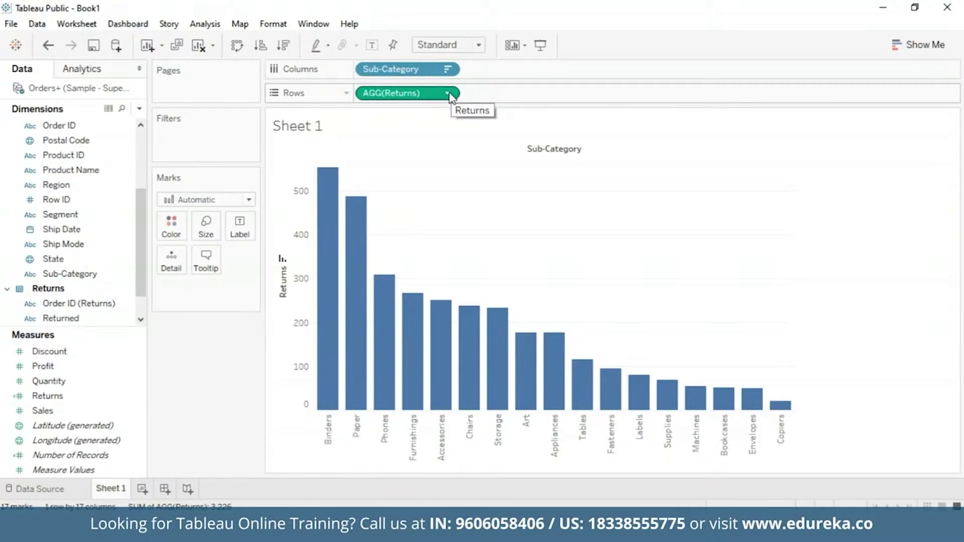
Add a second Returns measure to Rows and set it to Dual Axis.
{"action": "left_click_drag", "start_coordinate": [60, 396], "coordinate": [502, 94]}
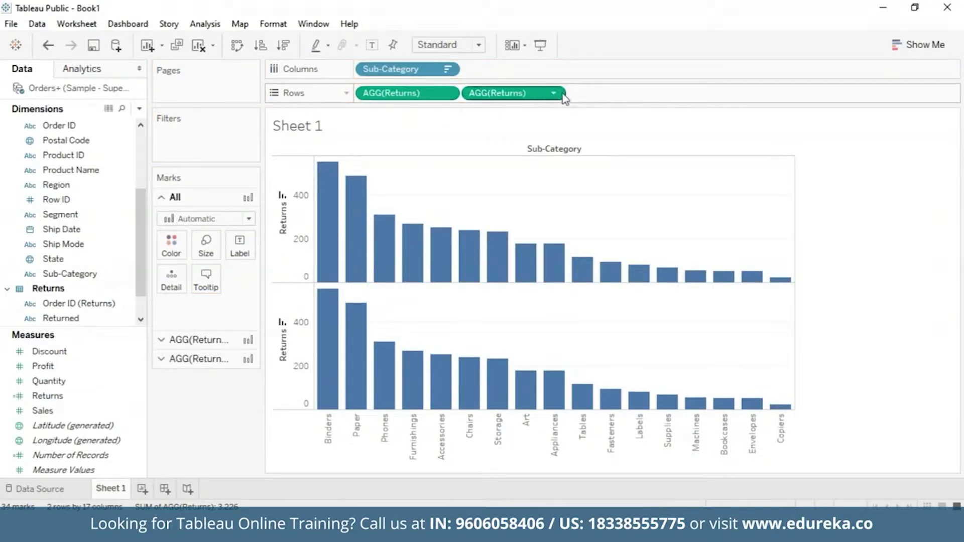
{"action": "left_click", "coordinate": [554, 94]}
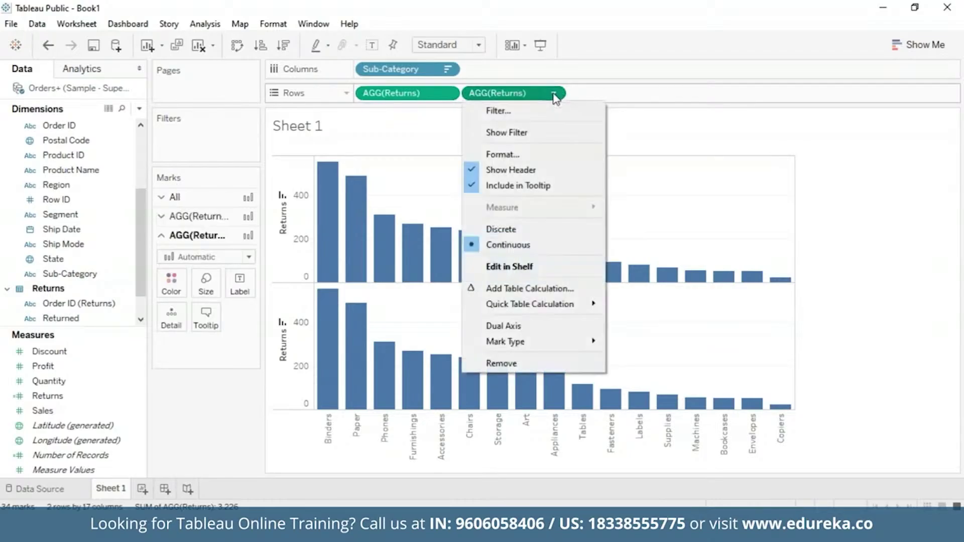
{"action": "left_click", "coordinate": [532, 327]}
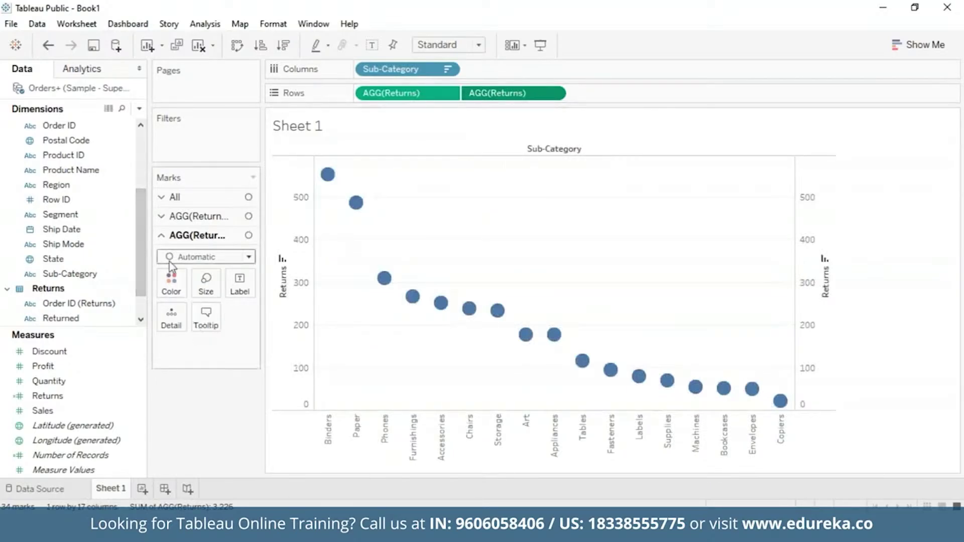
{"action": "left_click", "coordinate": [164, 216]}
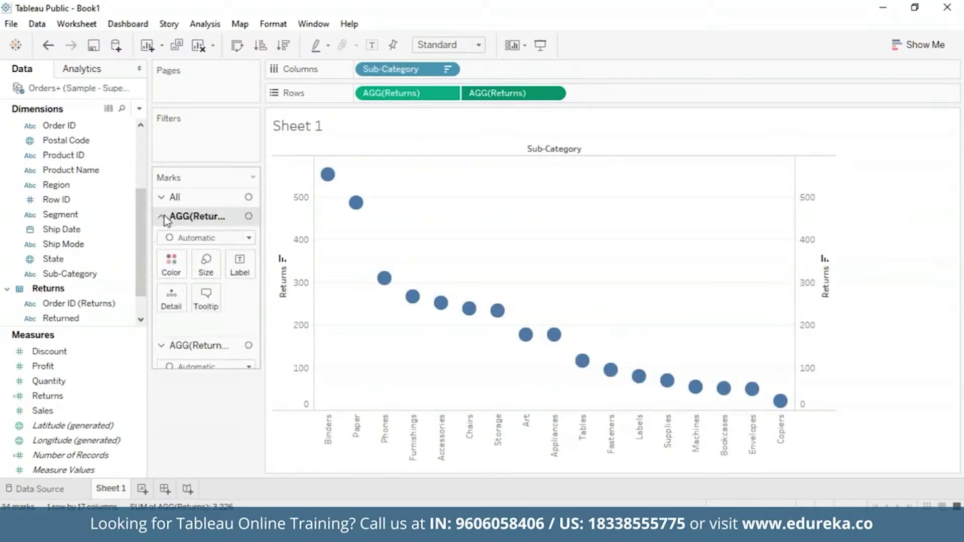
Set the first Returns marks to Bar and the second to an orange Line.
{"action": "left_click", "coordinate": [247, 238]}
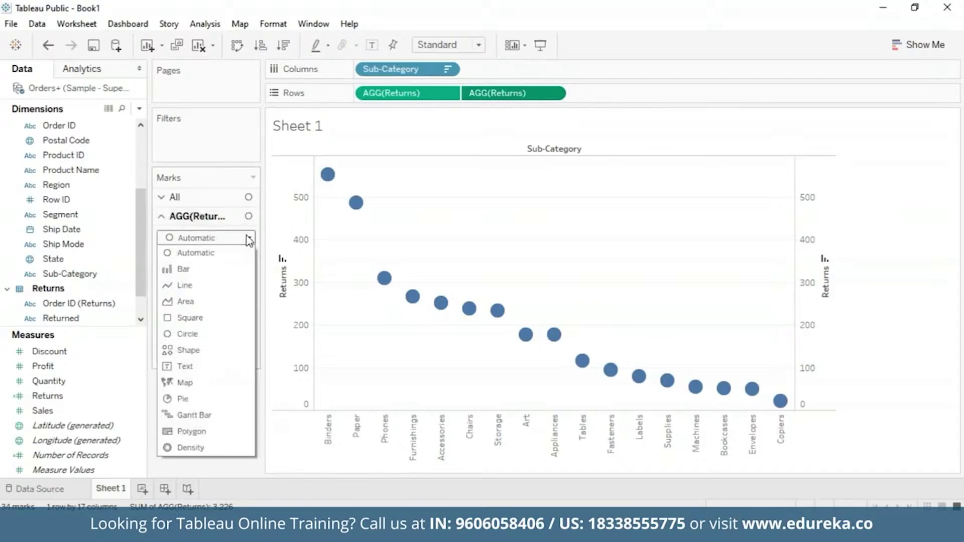
{"action": "left_click", "coordinate": [215, 272]}
{"action": "left_click", "coordinate": [236, 360]}
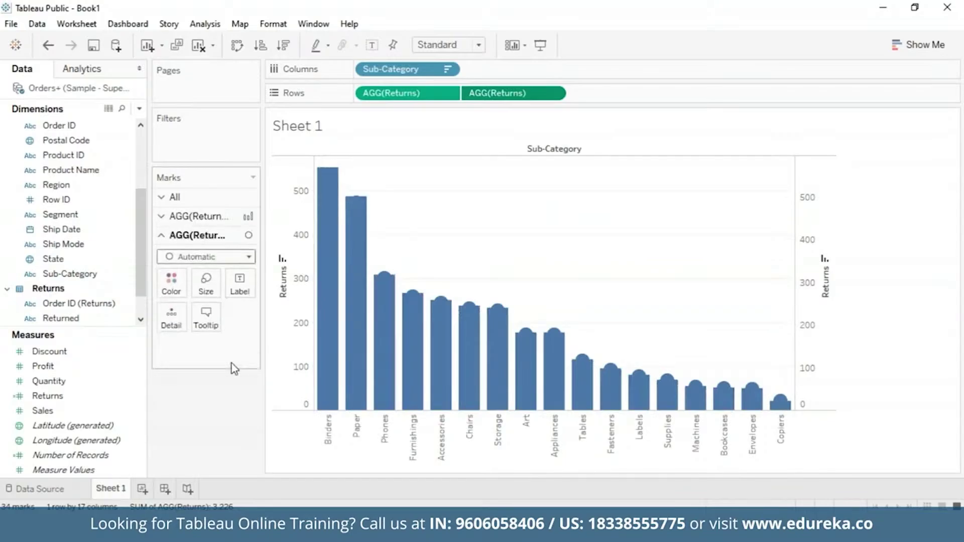
{"action": "left_click", "coordinate": [249, 258]}
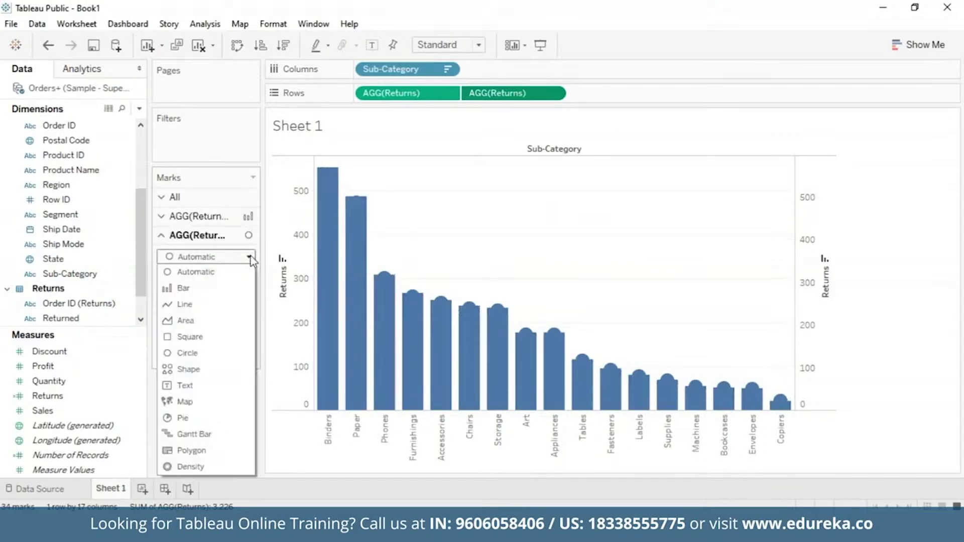
{"action": "left_click", "coordinate": [204, 309]}
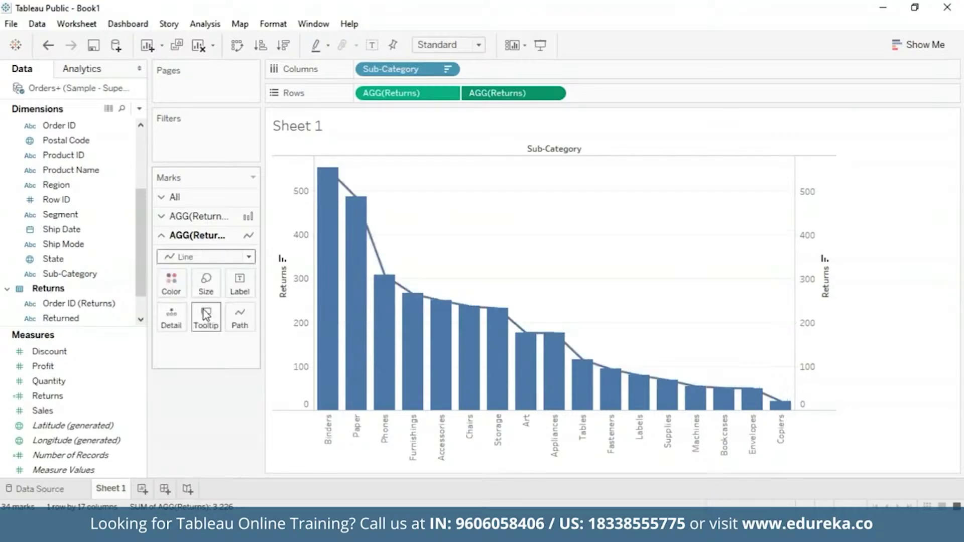
{"action": "left_click", "coordinate": [178, 283]}
{"action": "left_click", "coordinate": [208, 81]}
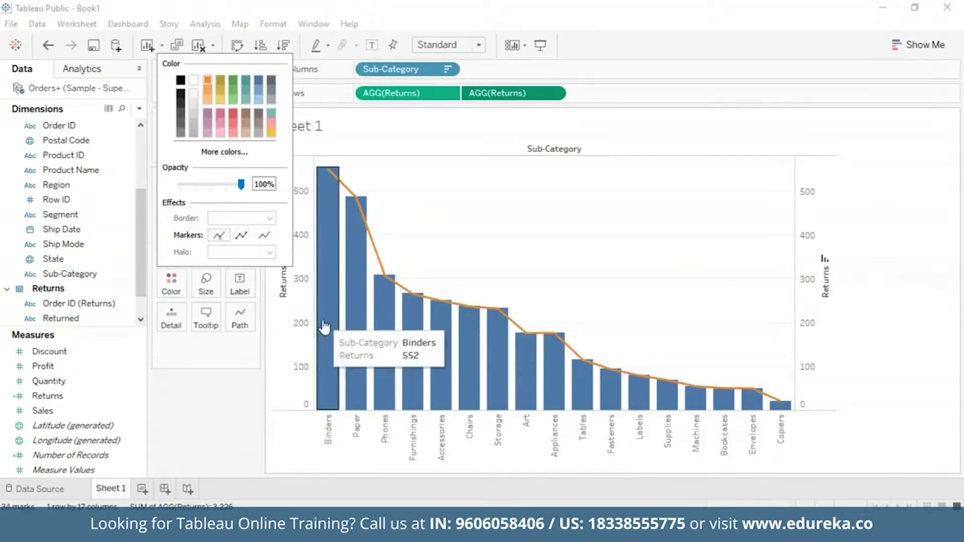
{"action": "left_click", "coordinate": [200, 358]}
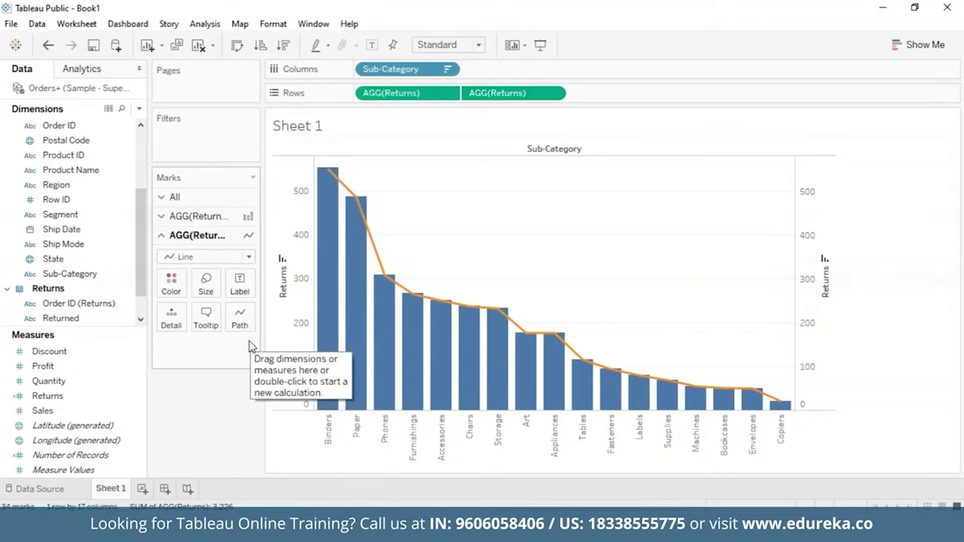
Recolour the Returns bars with the custom dark blue #00557f.
{"action": "left_click", "coordinate": [173, 217]}
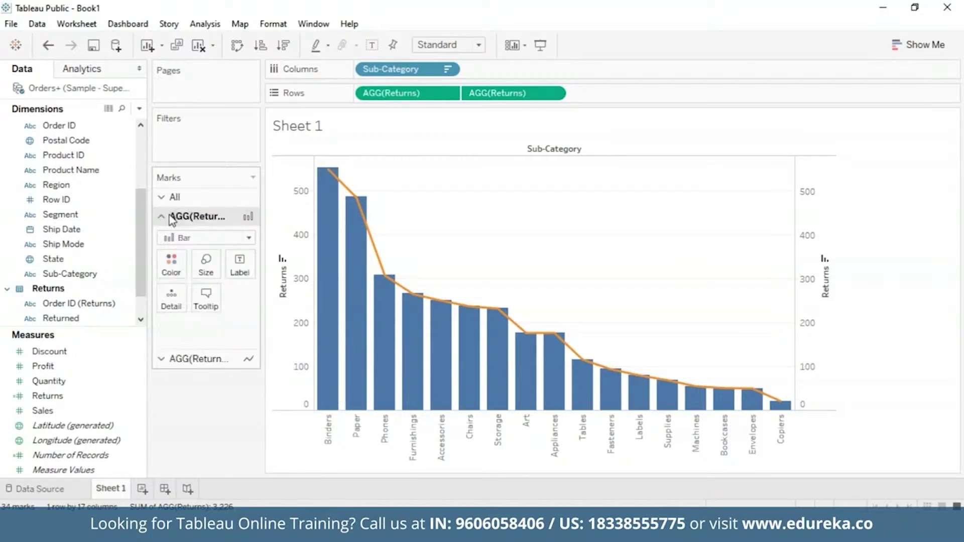
{"action": "left_click", "coordinate": [170, 263]}
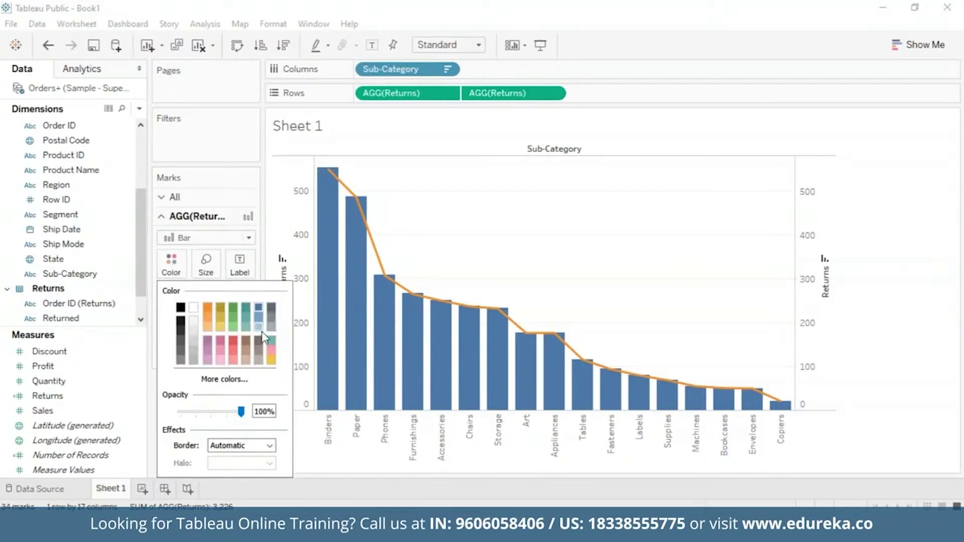
{"action": "left_click", "coordinate": [245, 379]}
{"action": "left_click", "coordinate": [353, 174]}
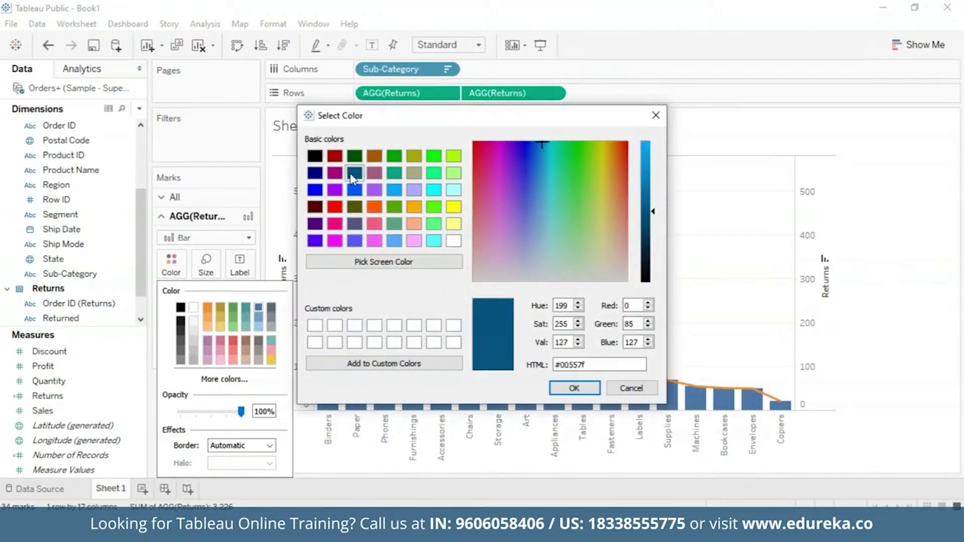
{"action": "left_click", "coordinate": [574, 388]}
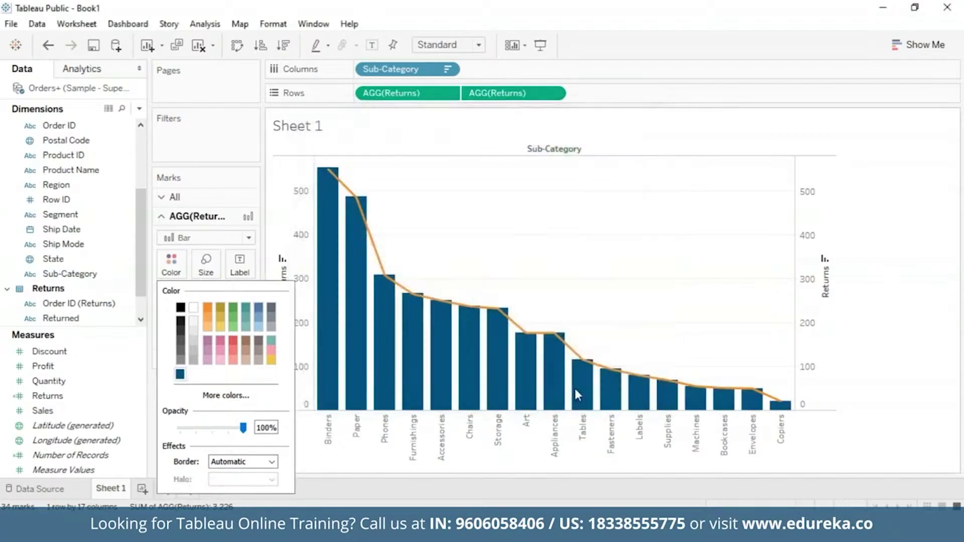
{"action": "left_click", "coordinate": [171, 263]}
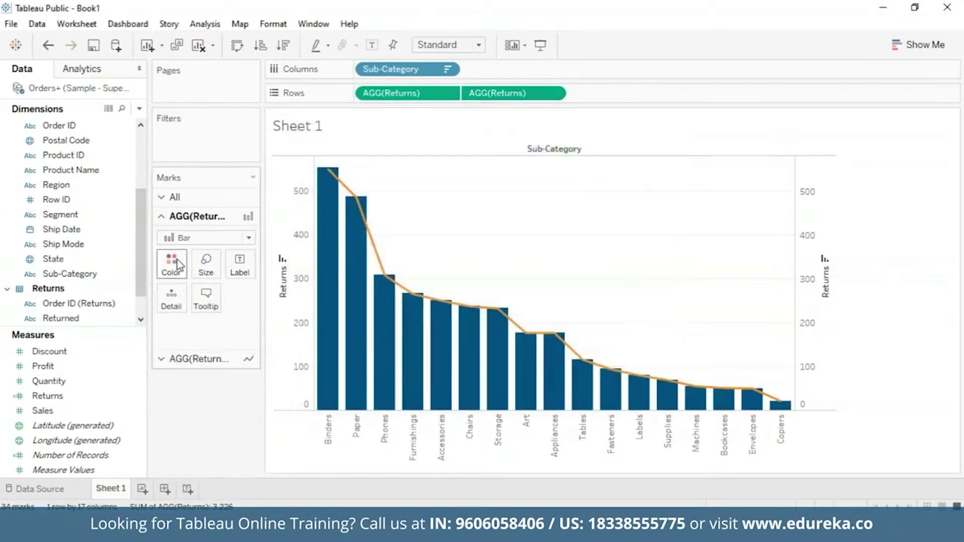
{"action": "left_click", "coordinate": [161, 359]}
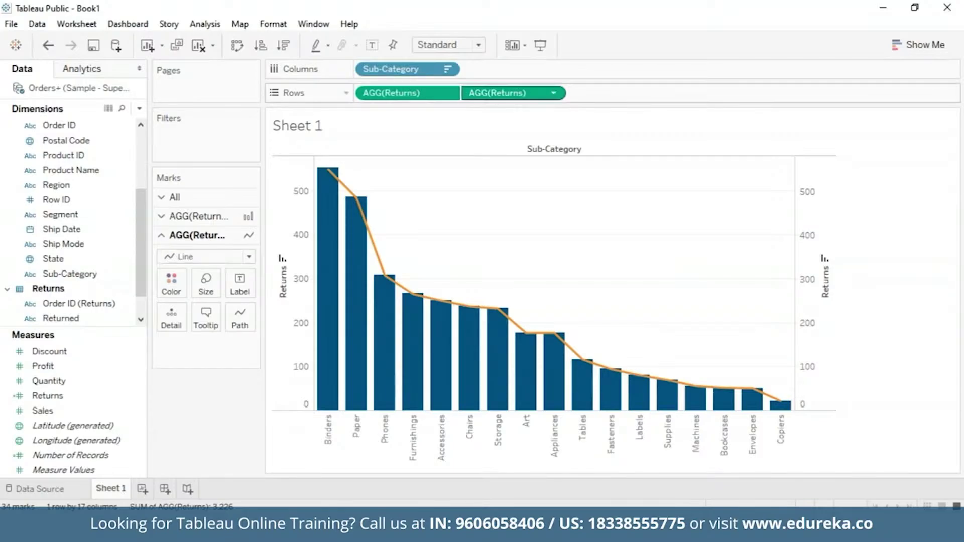
Apply a Running Total quick table calculation to the second Returns measure.
{"action": "right_click", "coordinate": [520, 95]}
{"action": "mouse_move", "coordinate": [653, 302]}
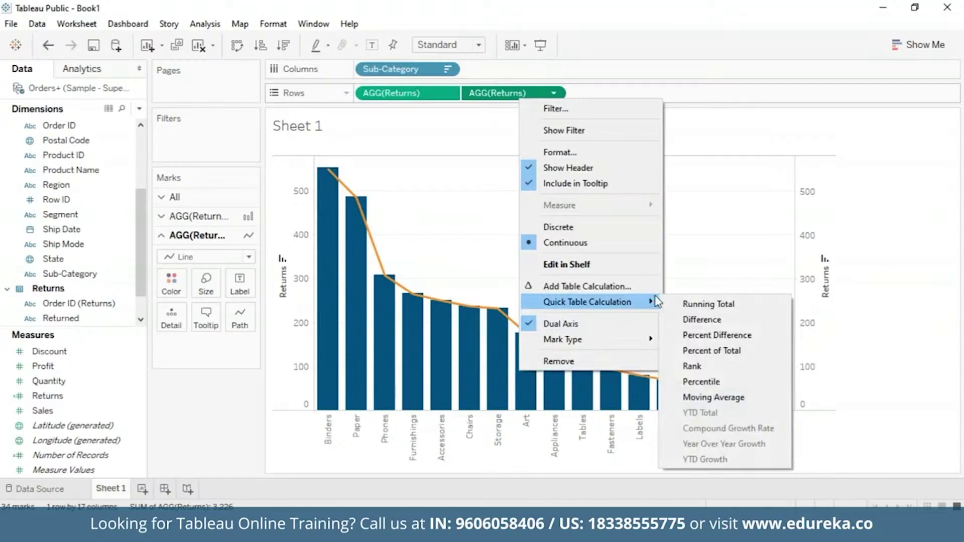
{"action": "left_click", "coordinate": [713, 306]}
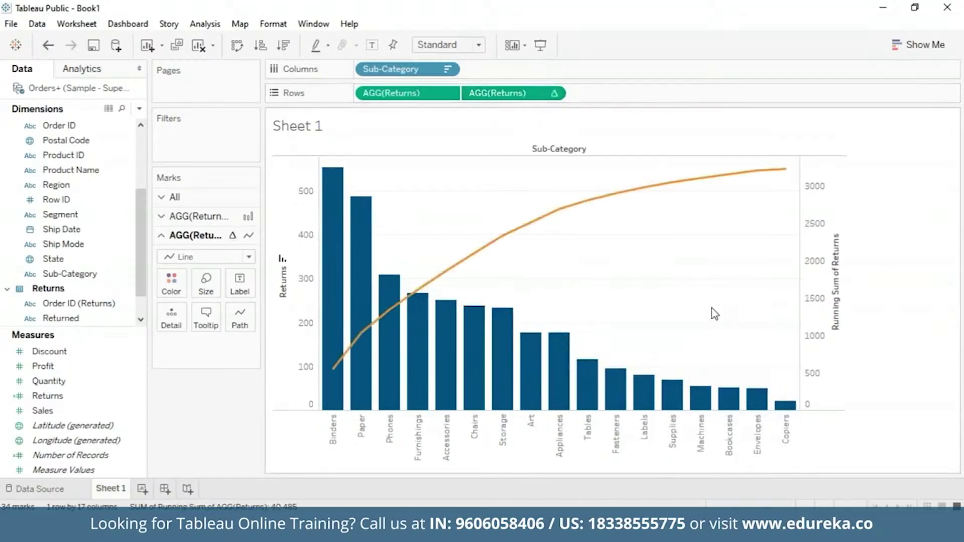
Add a Percent of Total secondary calculation to the running total of Returns.
{"action": "left_click", "coordinate": [553, 94]}
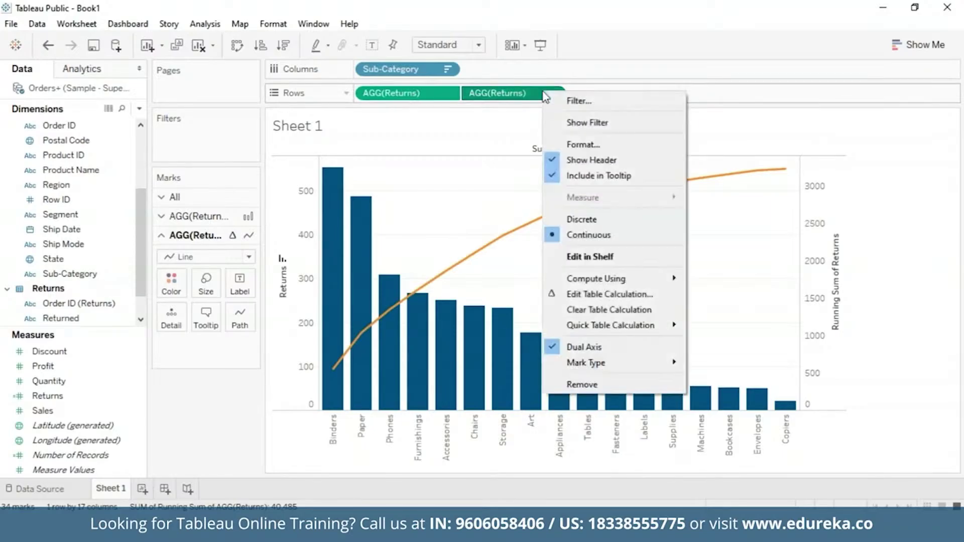
{"action": "left_click", "coordinate": [623, 297]}
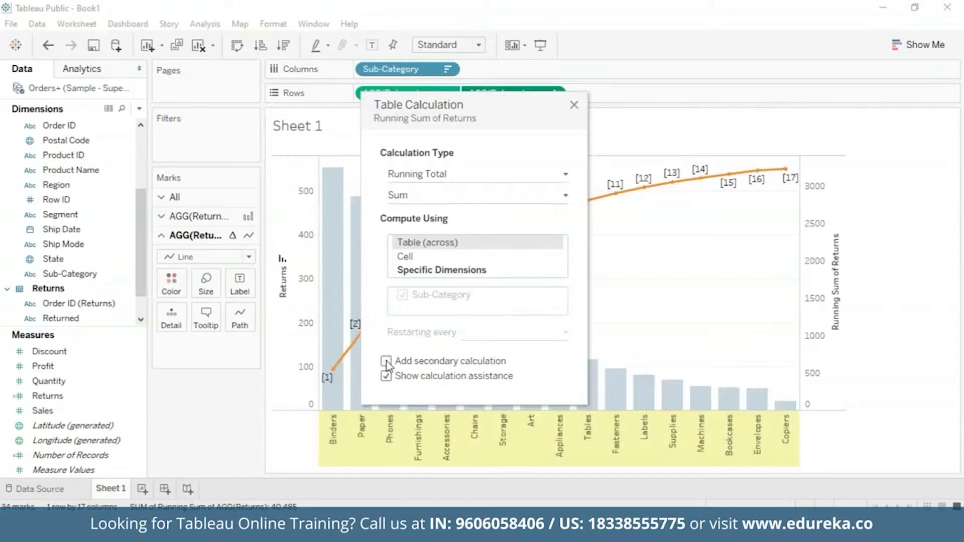
{"action": "left_click", "coordinate": [386, 362]}
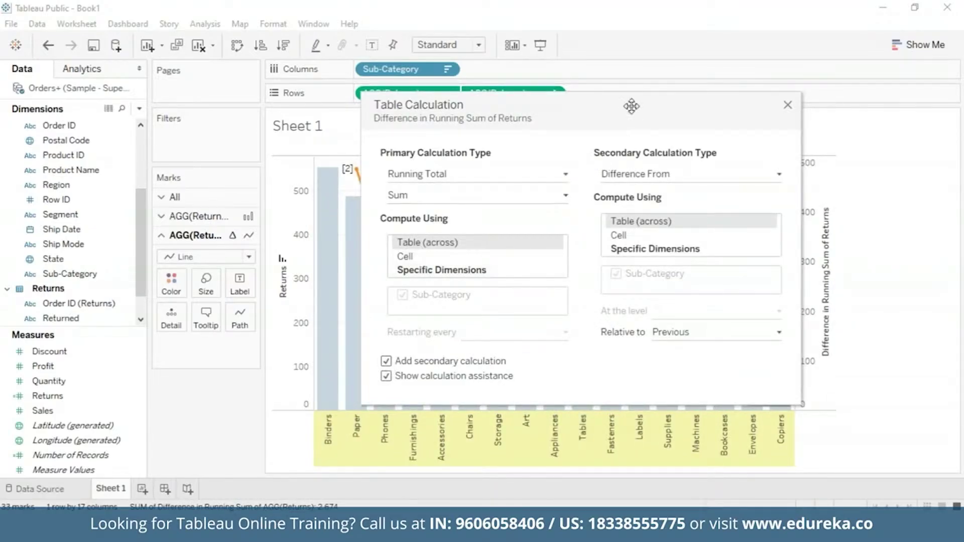
{"action": "left_click_drag", "start_coordinate": [632, 107], "coordinate": [512, 114]}
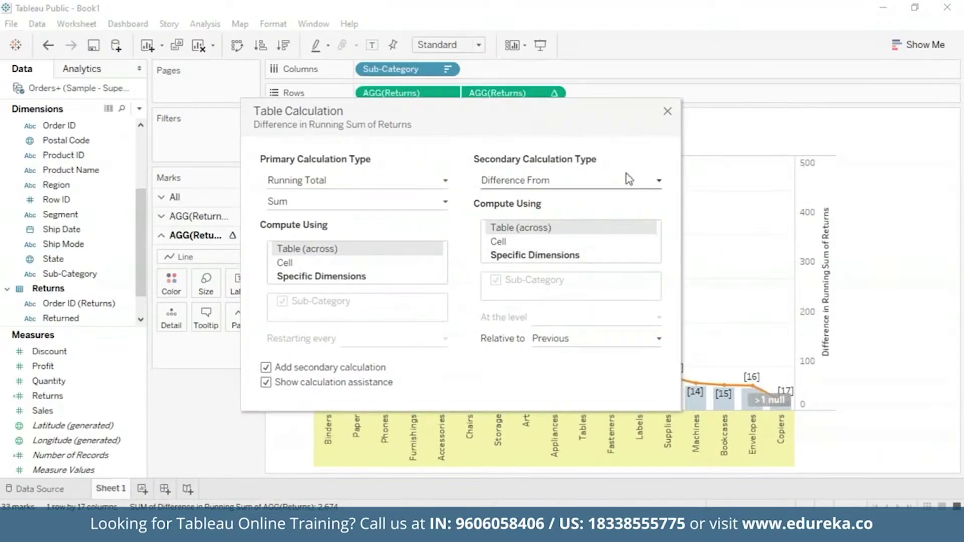
{"action": "left_click", "coordinate": [659, 182]}
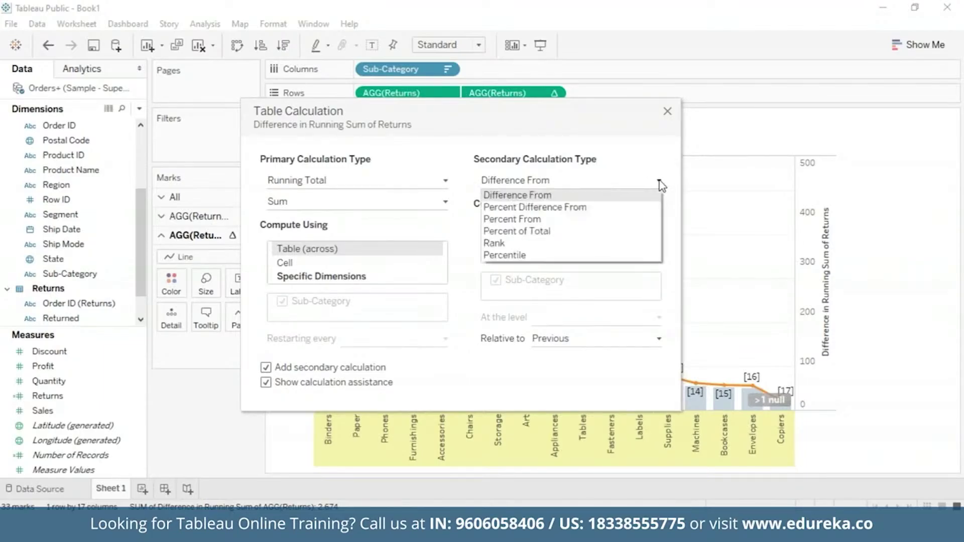
{"action": "left_click", "coordinate": [596, 232]}
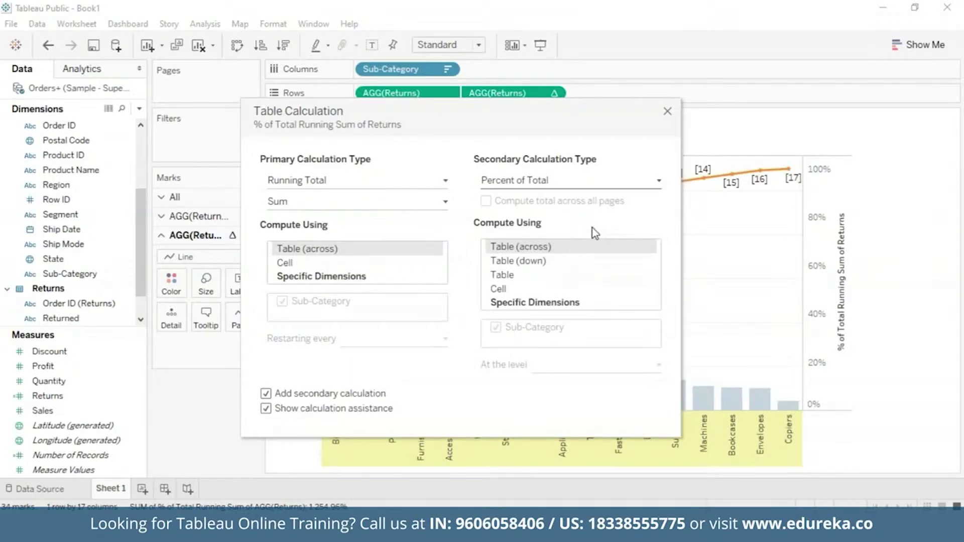
{"action": "left_click_drag", "start_coordinate": [525, 121], "coordinate": [200, 68]}
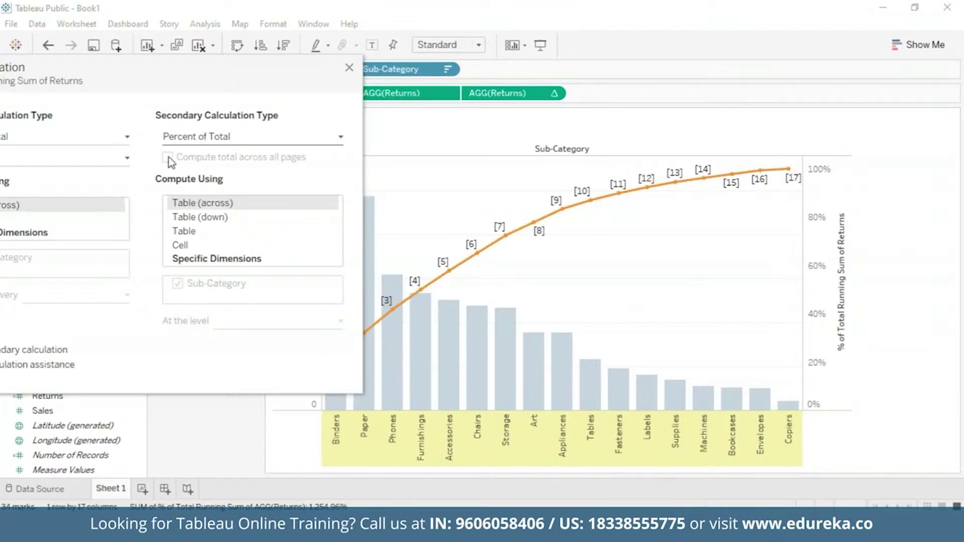
{"action": "left_click_drag", "start_coordinate": [229, 79], "coordinate": [373, 83]}
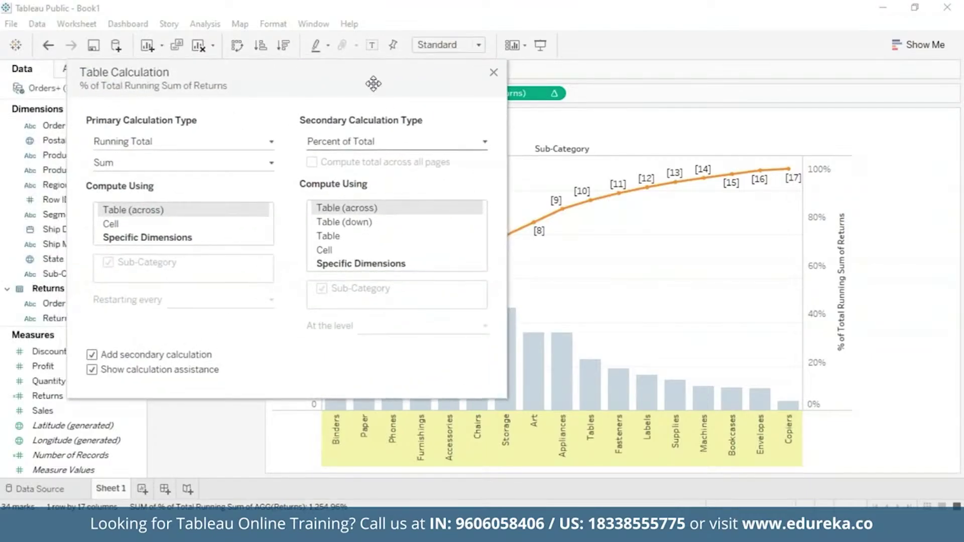
Close the Table Calculation dialog to show the finished Pareto chart.
{"action": "left_click", "coordinate": [494, 73]}
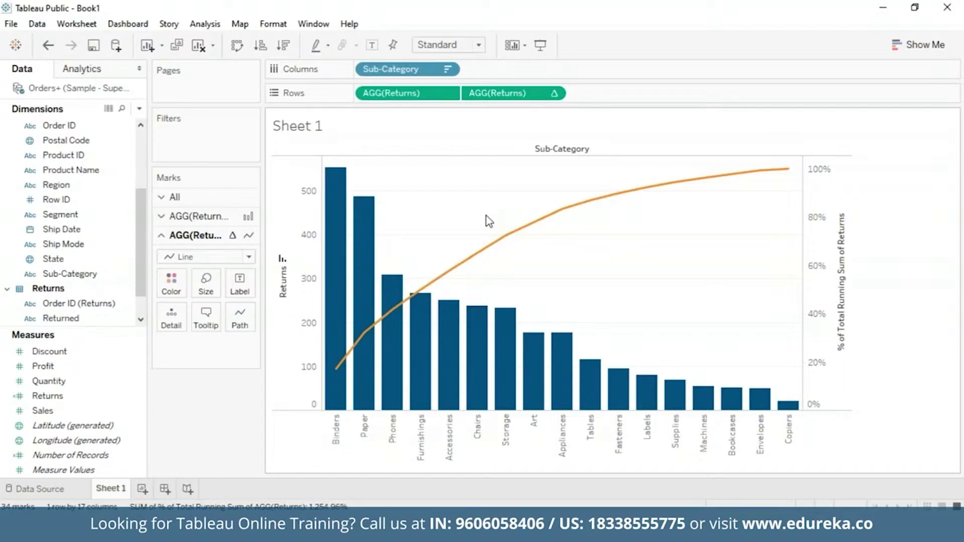
{"action": "mouse_move", "coordinate": [335, 187]}
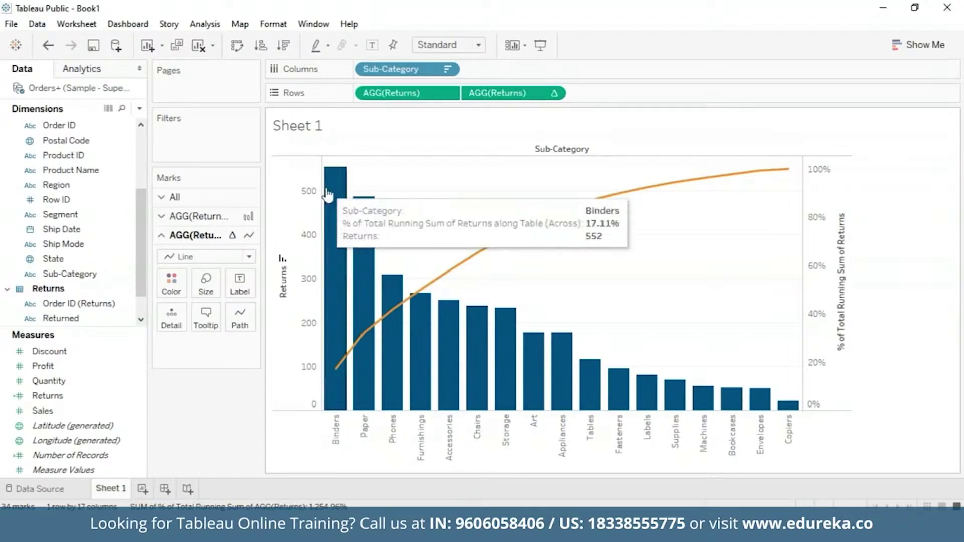
{"action": "mouse_move", "coordinate": [399, 282]}
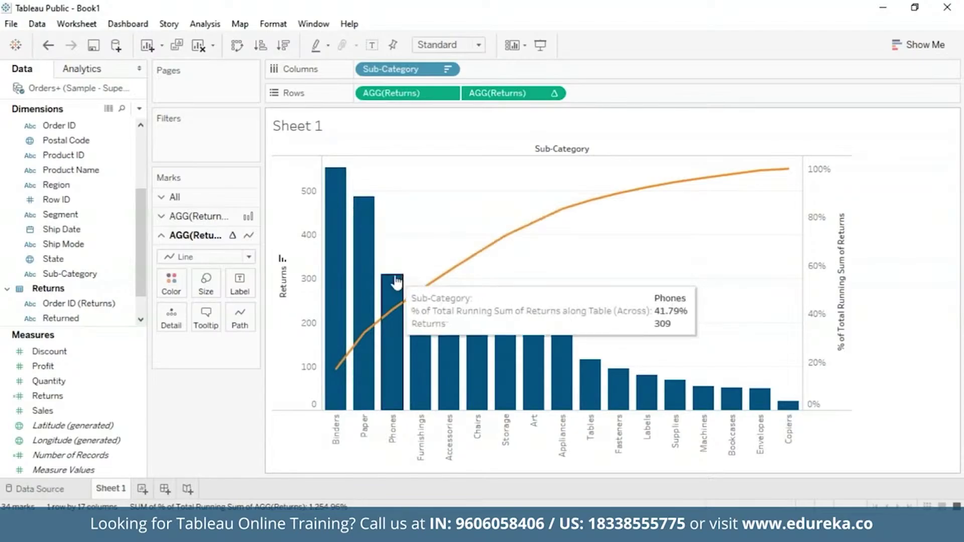